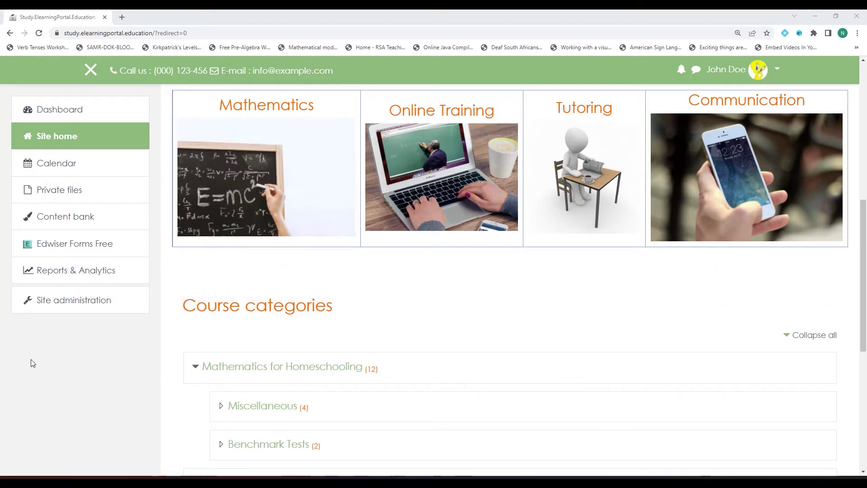
- Go to Site administration and show its Reports tab, from Comments to Performance overview
click(89, 302)
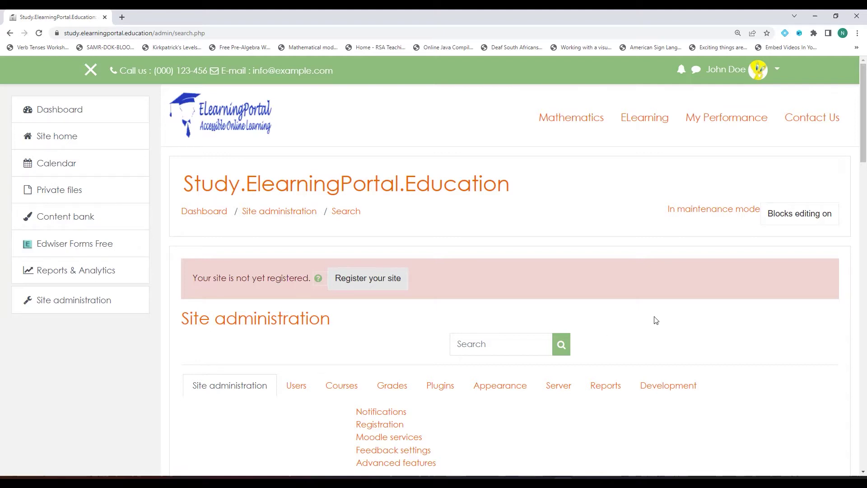
scroll(597, 337, down, 3)
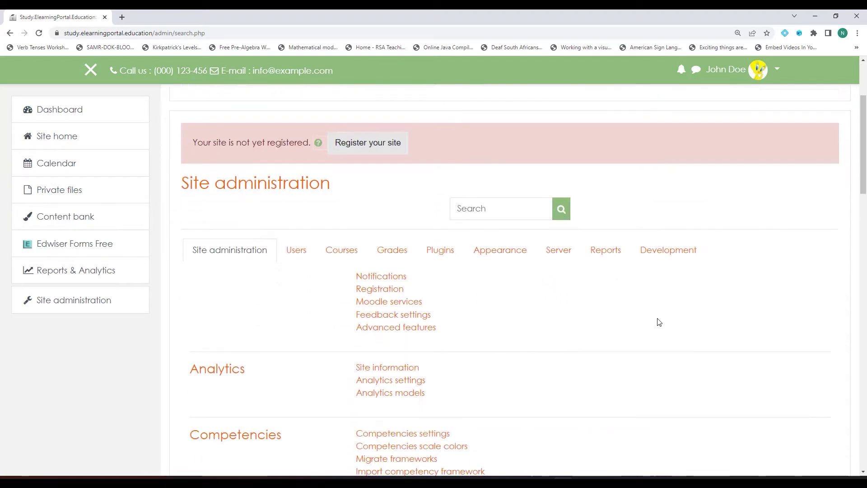
click(602, 253)
scroll(564, 289, down, 1)
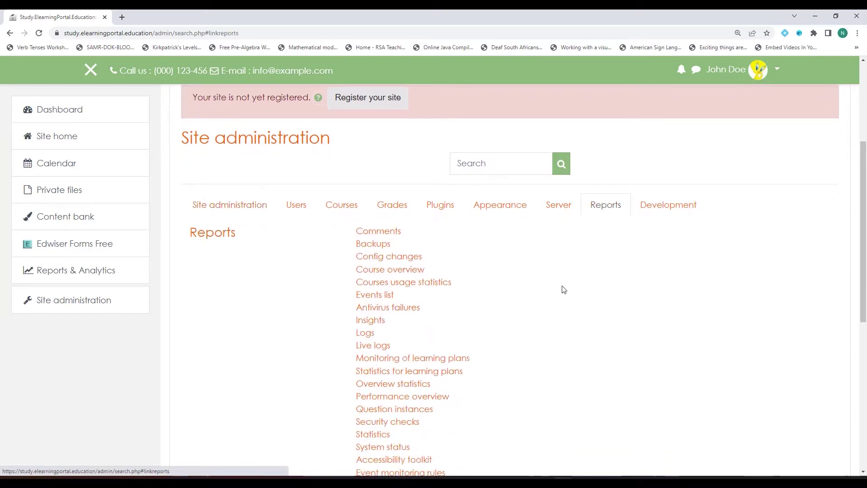
- Open Performance overview and follow the Critical Theme designer mode check to its setting
click(438, 400)
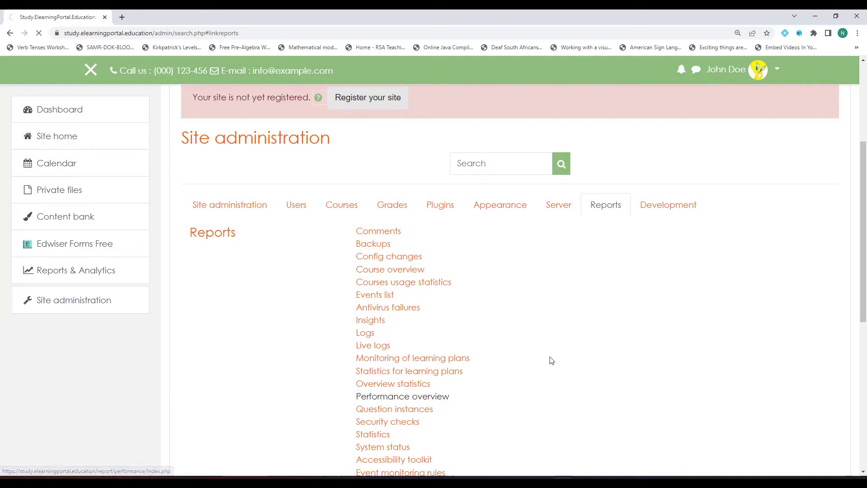
scroll(418, 285, down, 2)
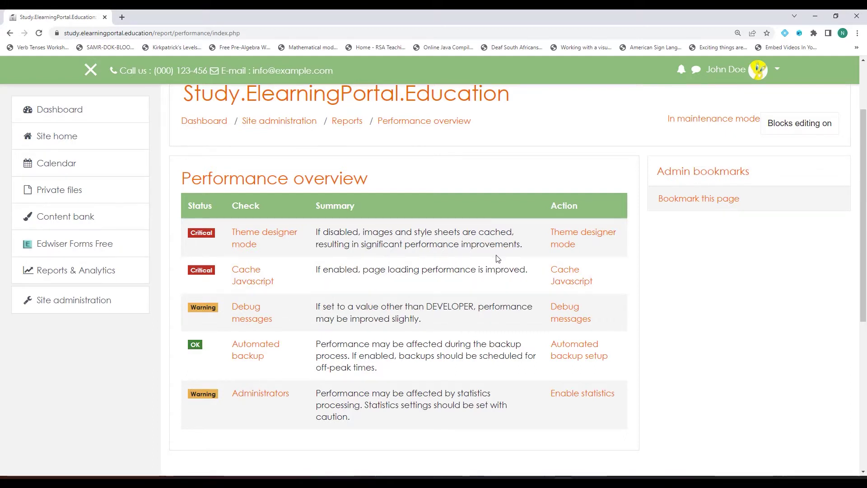
click(585, 238)
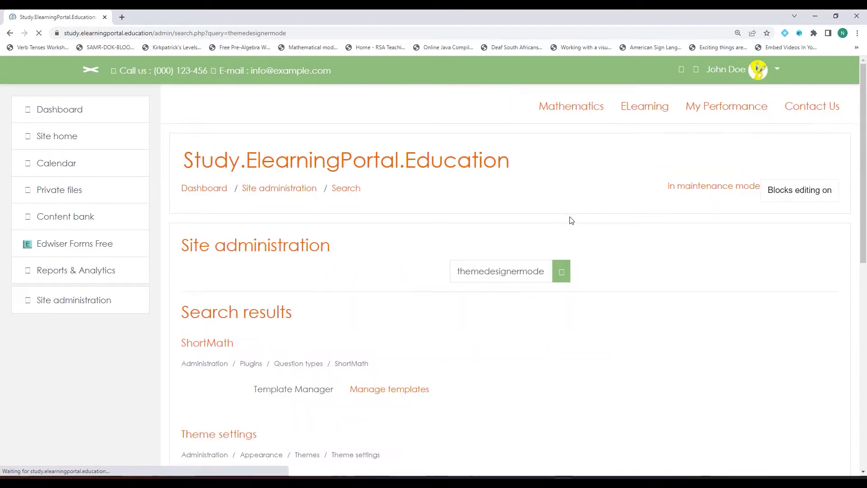
- Untick Theme designer mode and save the change
scroll(397, 298, down, 5)
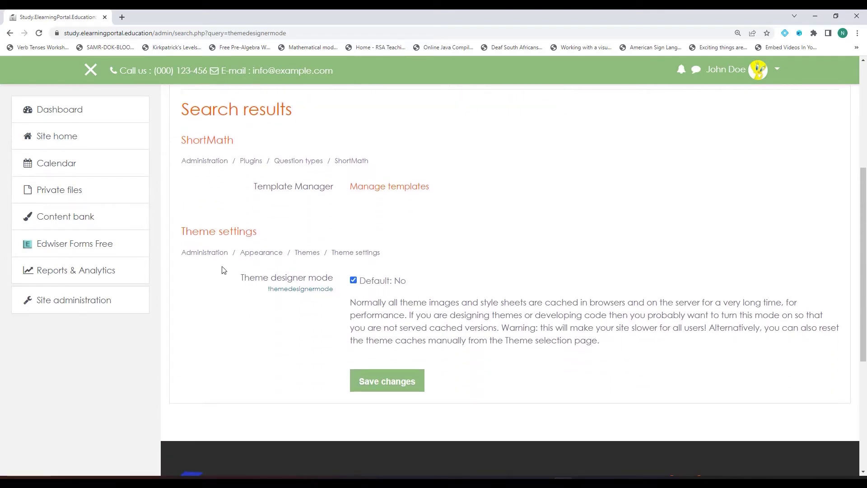
click(354, 281)
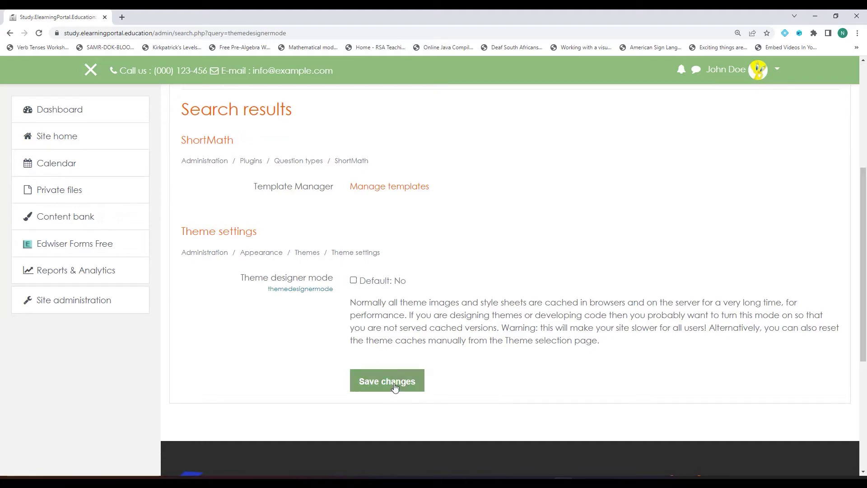
click(379, 381)
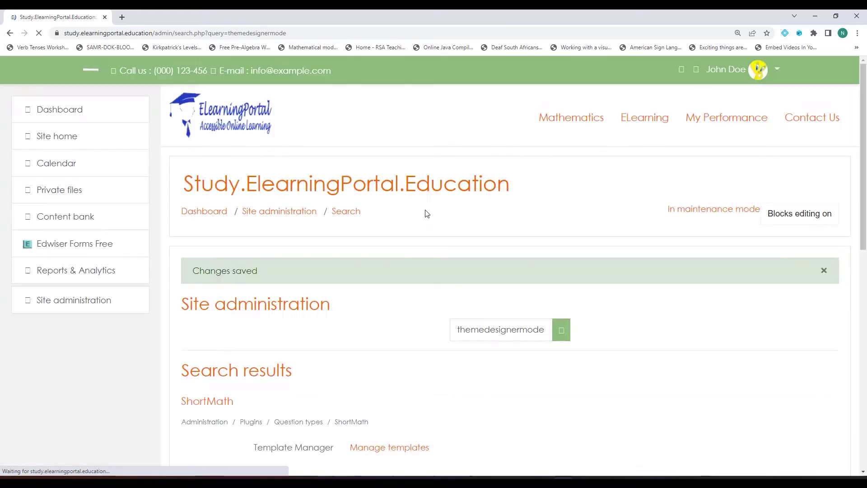
- Return via Site administration > Reports to Performance overview, now showing Theme designer mode OK
scroll(368, 339, down, 2)
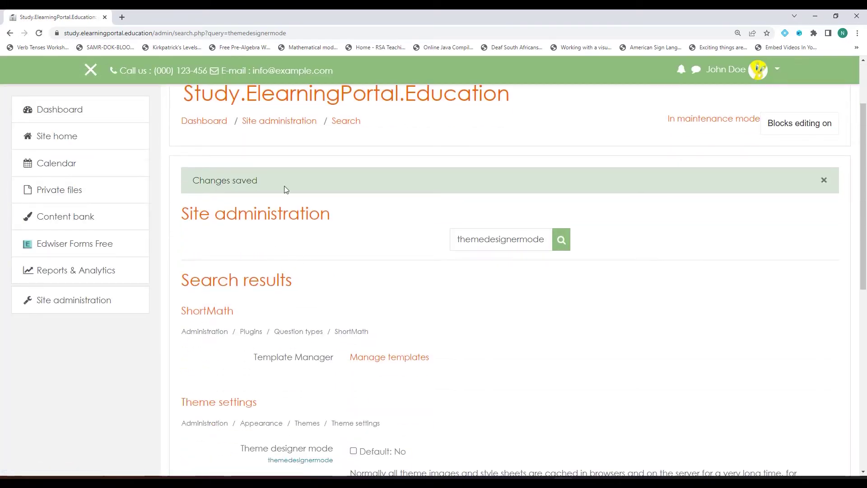
click(272, 125)
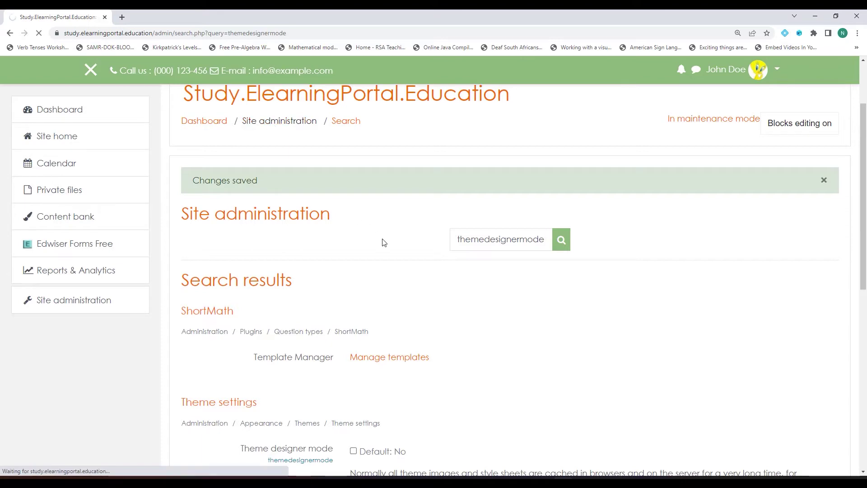
click(605, 388)
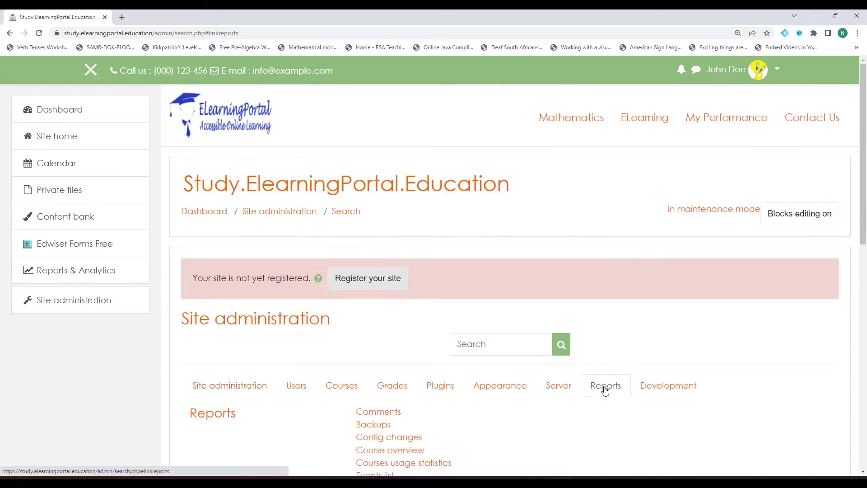
scroll(607, 335, down, 6)
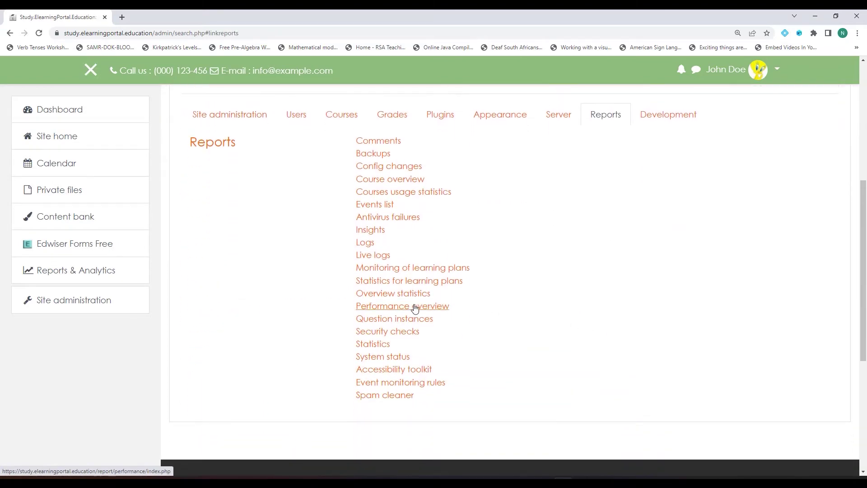
click(409, 310)
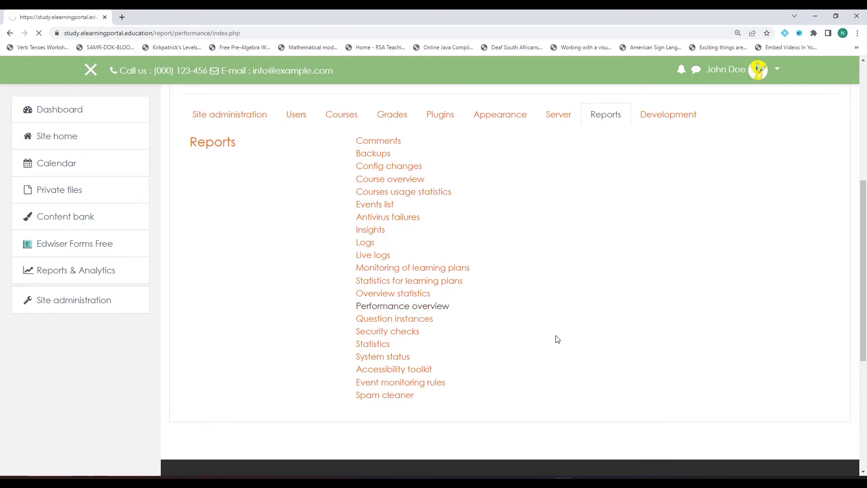
scroll(215, 366, down, 1)
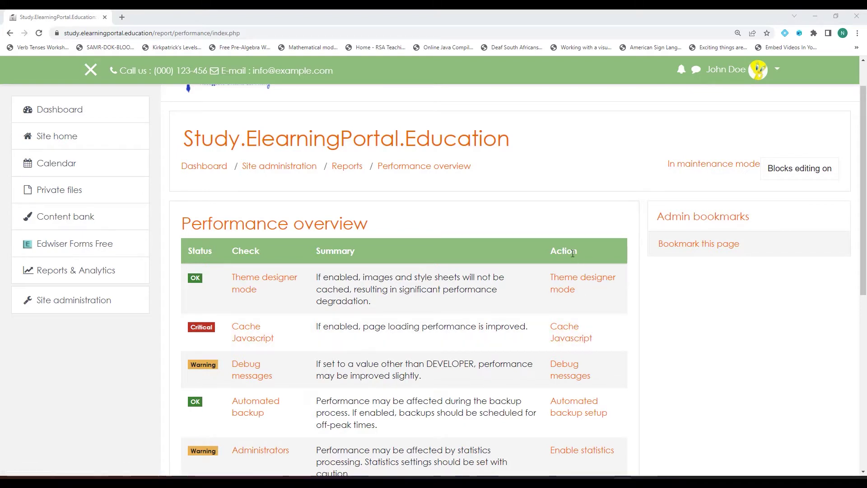
- Follow the Cache Javascript check to its setting, tick it, and save
click(570, 341)
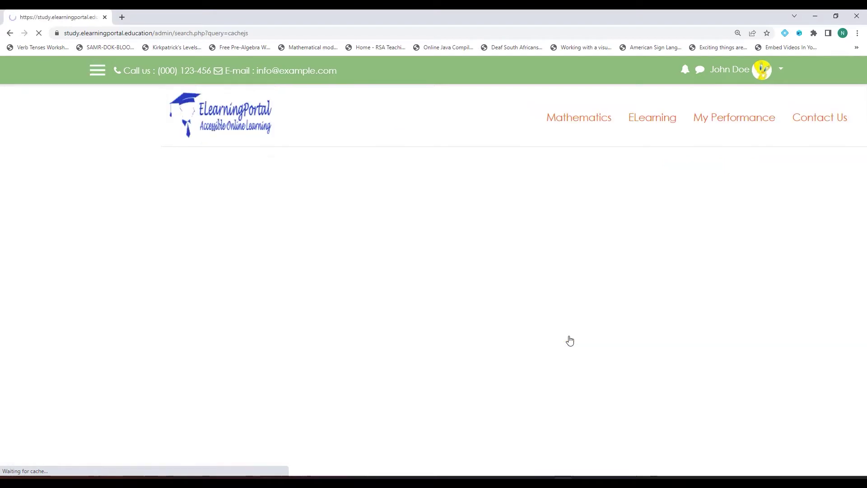
scroll(378, 320, down, 2)
scroll(378, 319, down, 3)
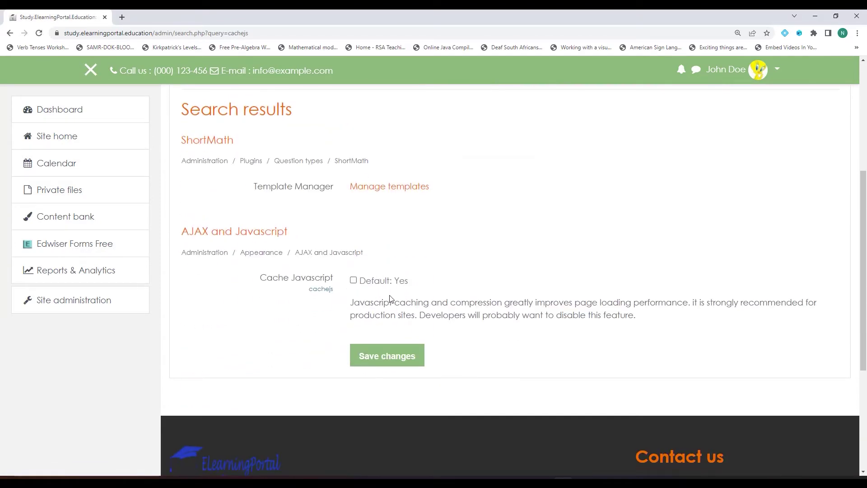
click(355, 281)
click(396, 364)
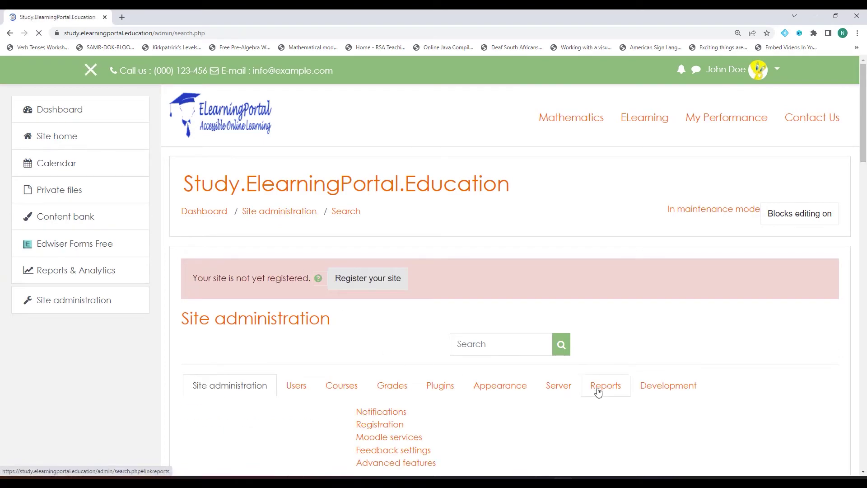
- Reopen Performance overview from the Reports tab, with Cache Javascript now OK
click(596, 390)
scroll(601, 386, down, 8)
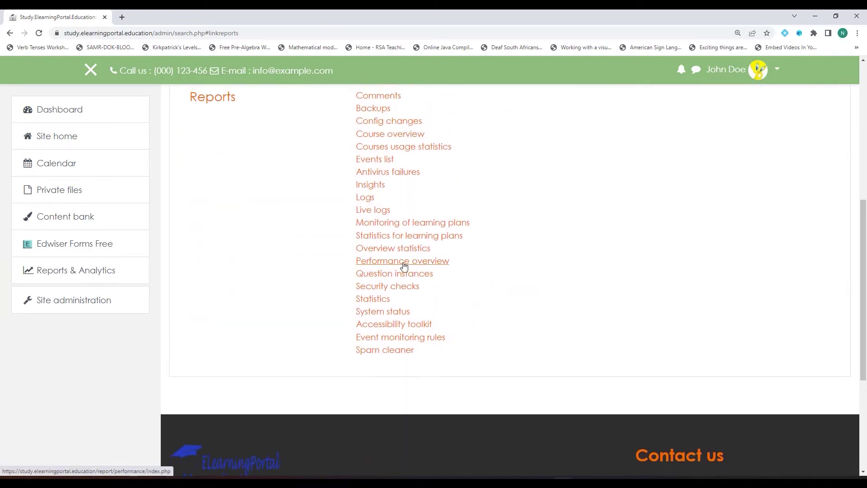
click(411, 266)
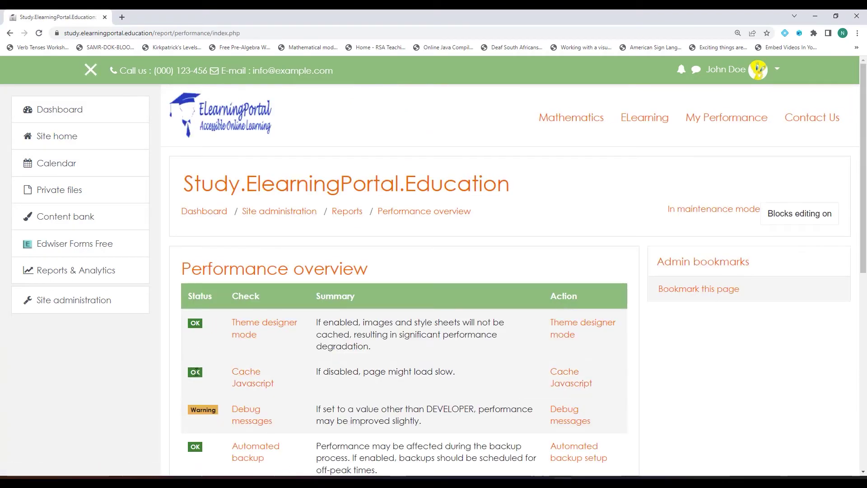
scroll(195, 372, down, 2)
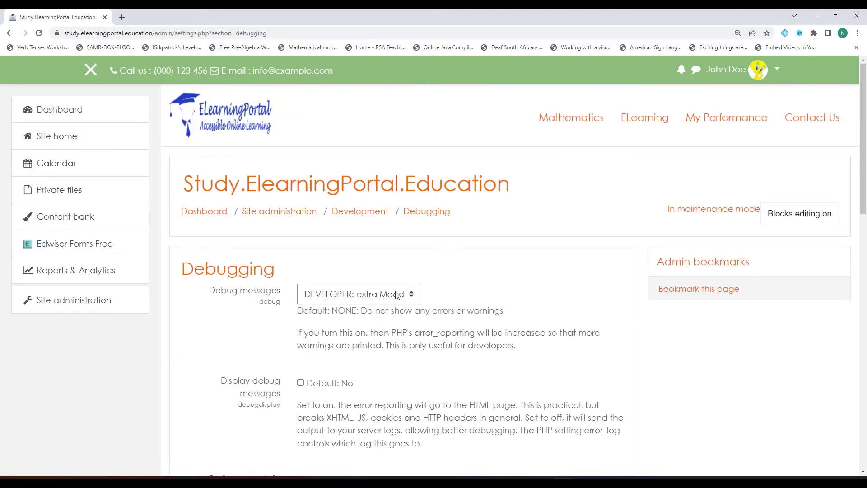
- Set Debug messages to 'NONE: Do not show any errors or warnings' and save the Debugging settings
click(414, 297)
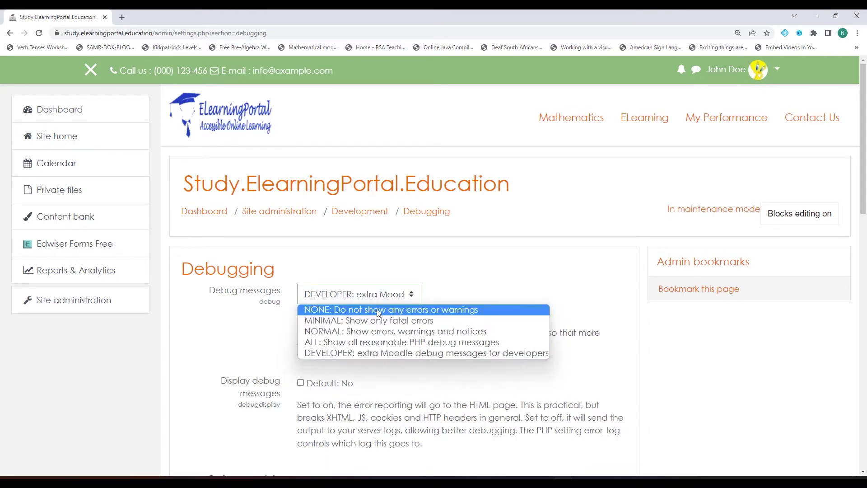
click(458, 312)
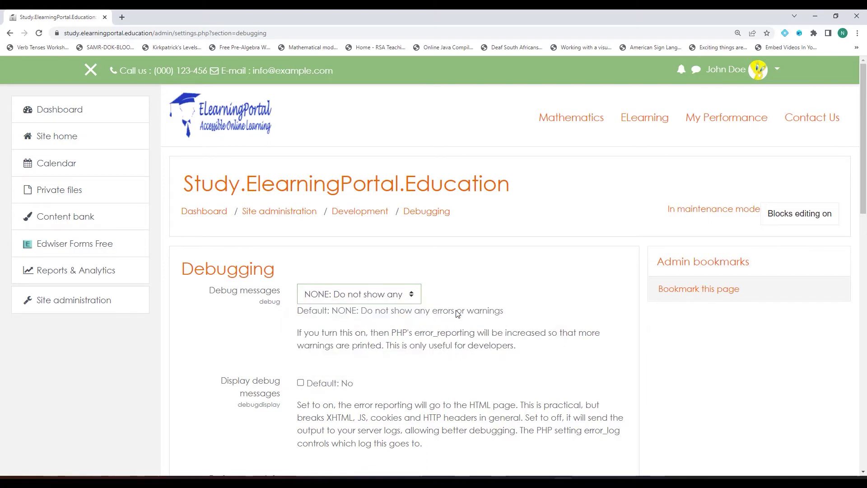
click(413, 299)
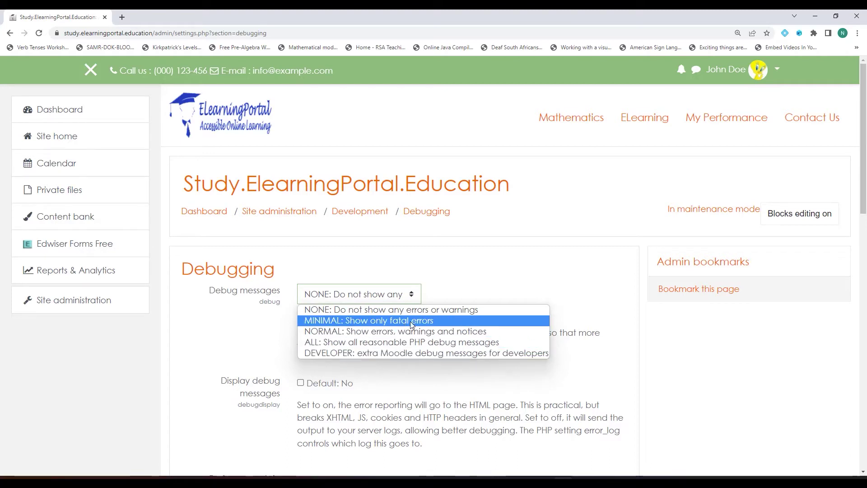
click(416, 248)
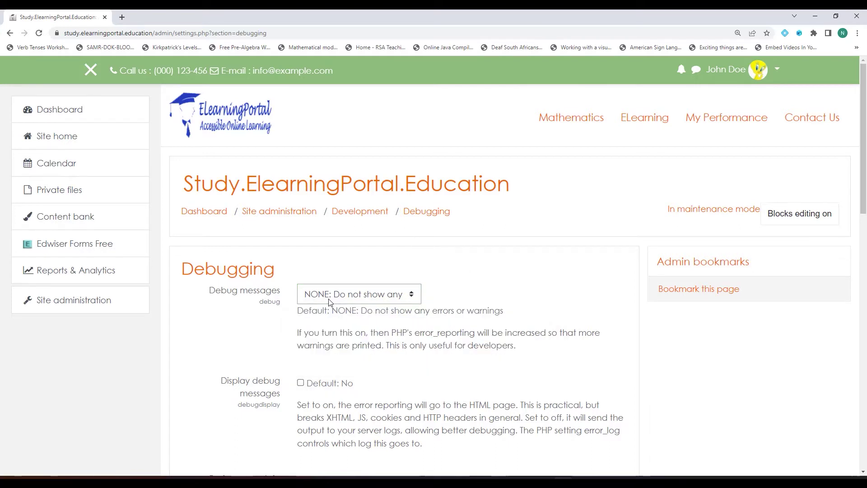
scroll(447, 295, down, 12)
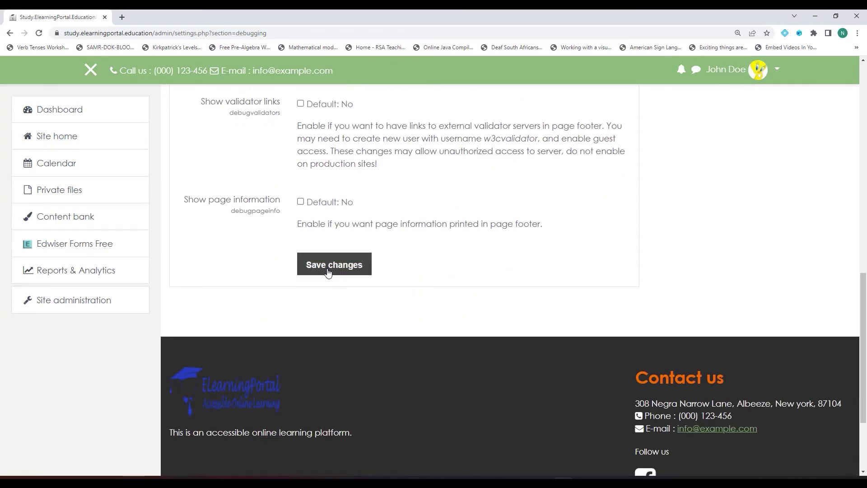
click(328, 271)
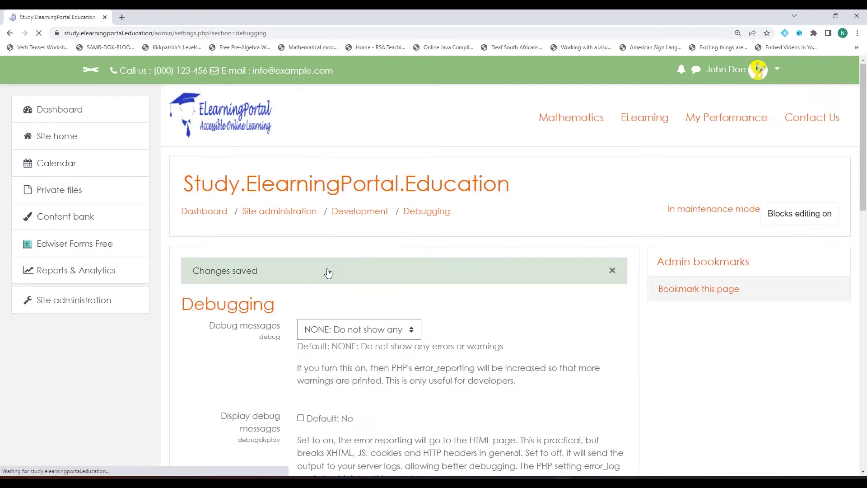
- Return via Site administration > Reports to Performance overview, where only Administrators still shows Warning
click(290, 215)
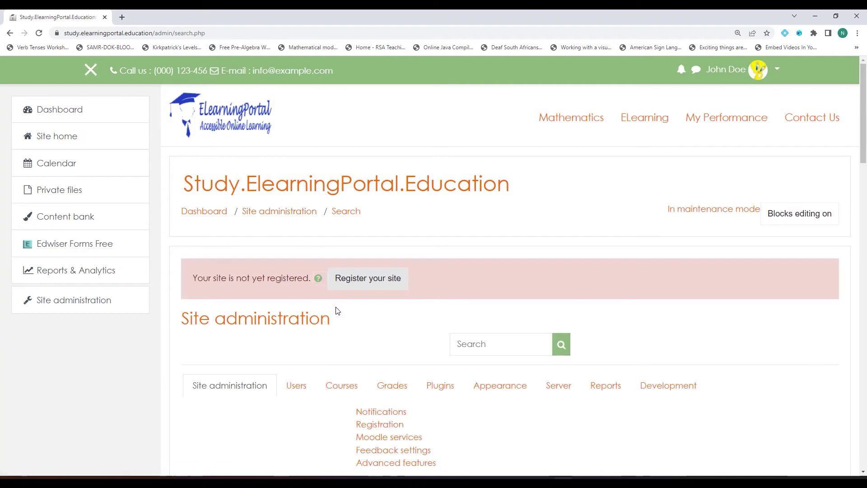
scroll(578, 332, down, 2)
click(607, 296)
scroll(543, 321, down, 4)
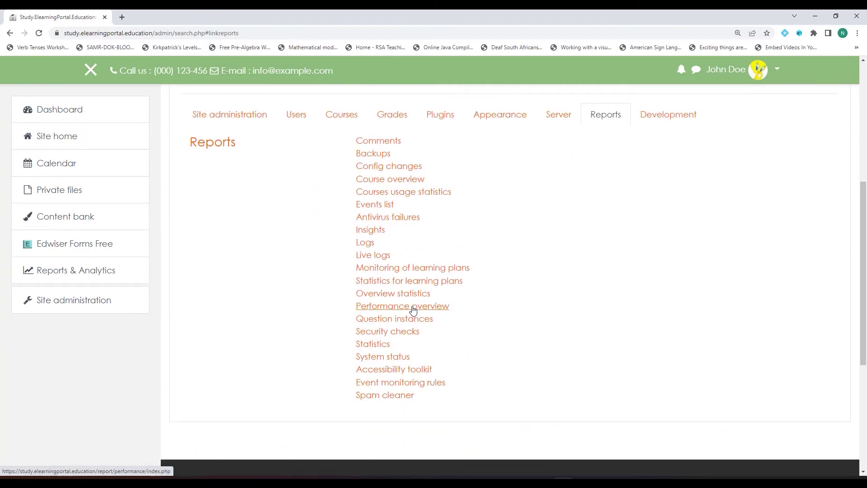
click(413, 310)
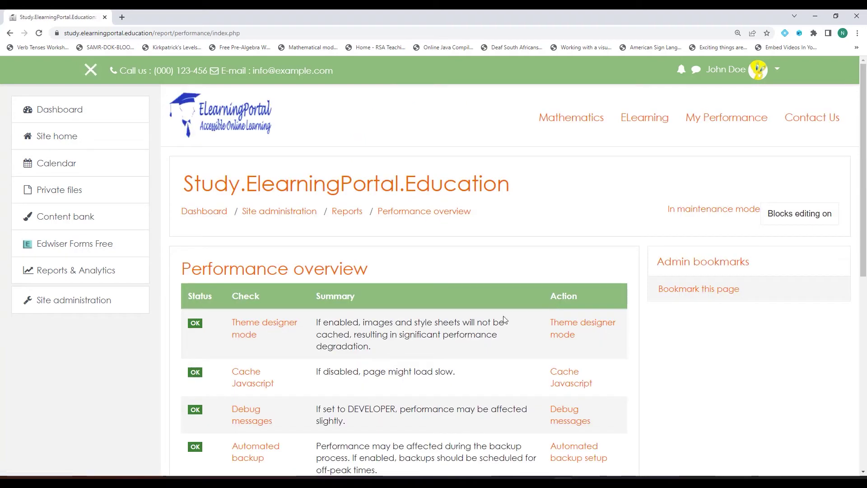
scroll(460, 325, down, 2)
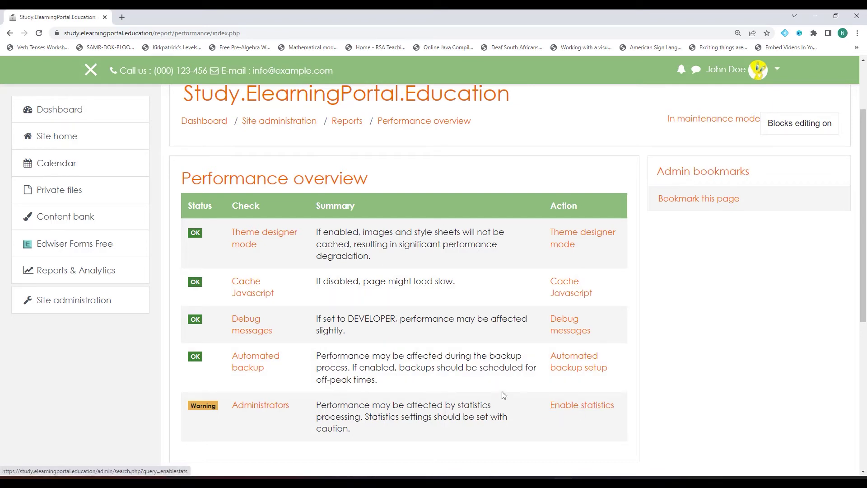
- Follow the Enable statistics check to its setting, turn statistics off, and save
click(587, 410)
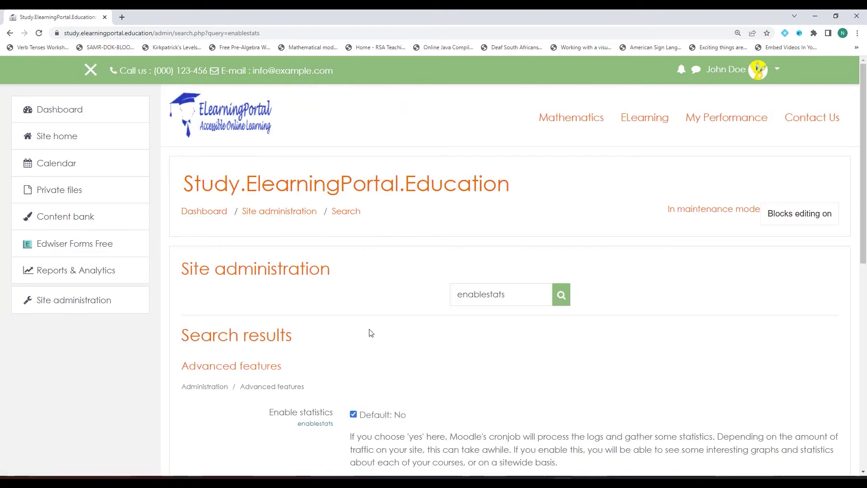
scroll(376, 315, down, 2)
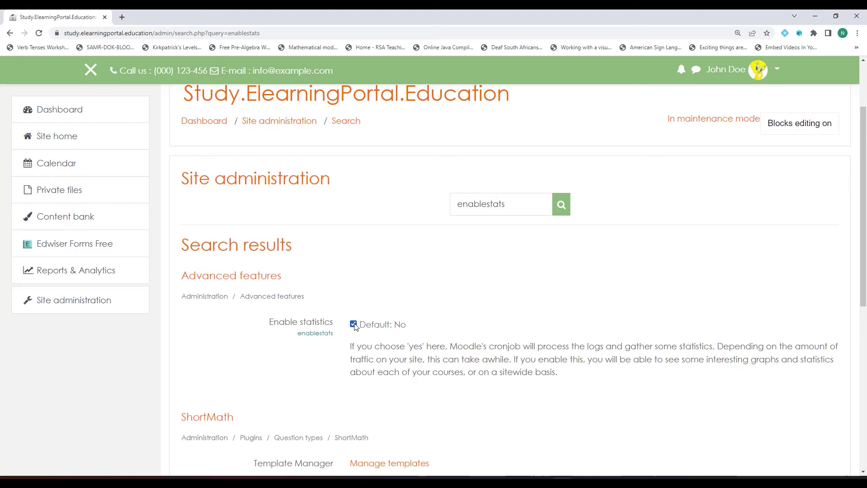
scroll(278, 336, down, 4)
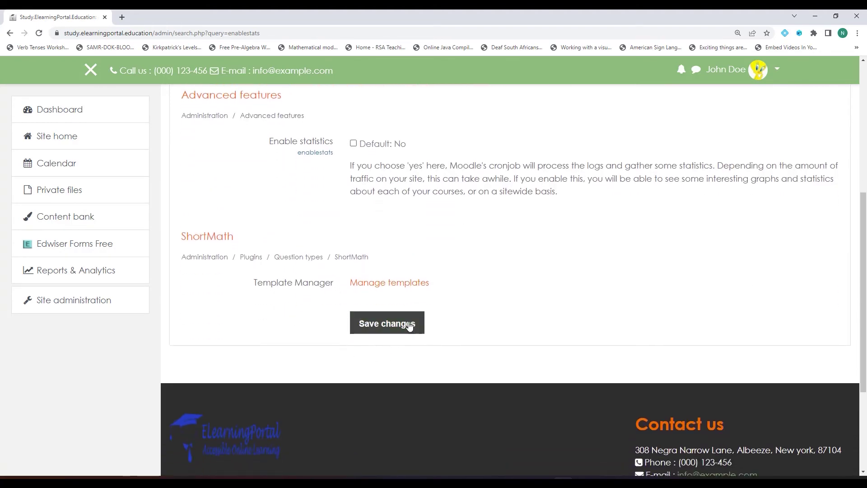
click(399, 327)
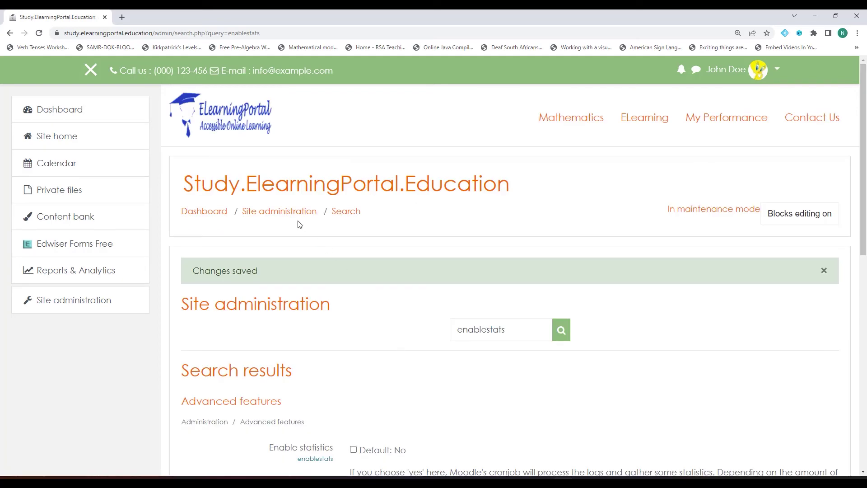
- Return via Site administration > Reports to the Performance overview report
click(290, 215)
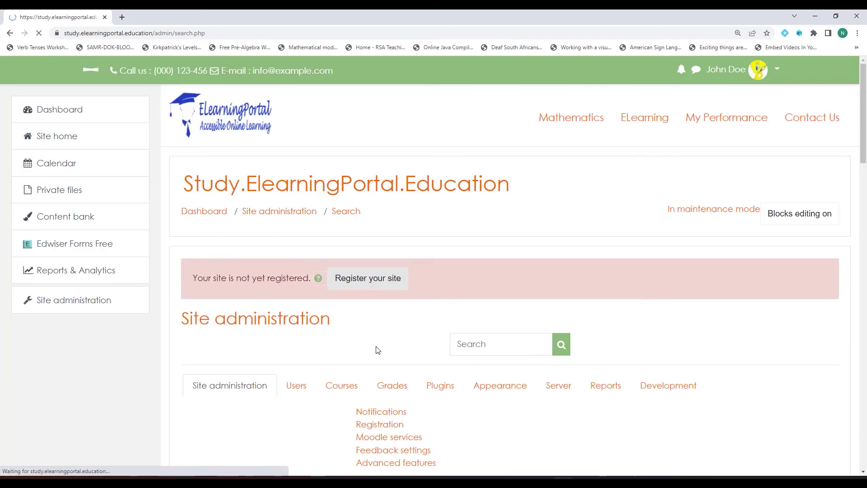
scroll(474, 332, down, 3)
click(606, 254)
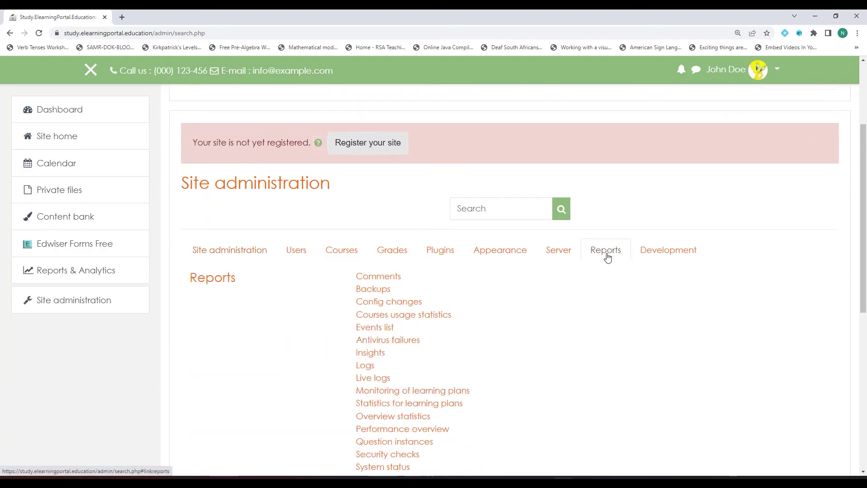
scroll(497, 324, down, 3)
click(407, 298)
scroll(350, 203, down, 3)
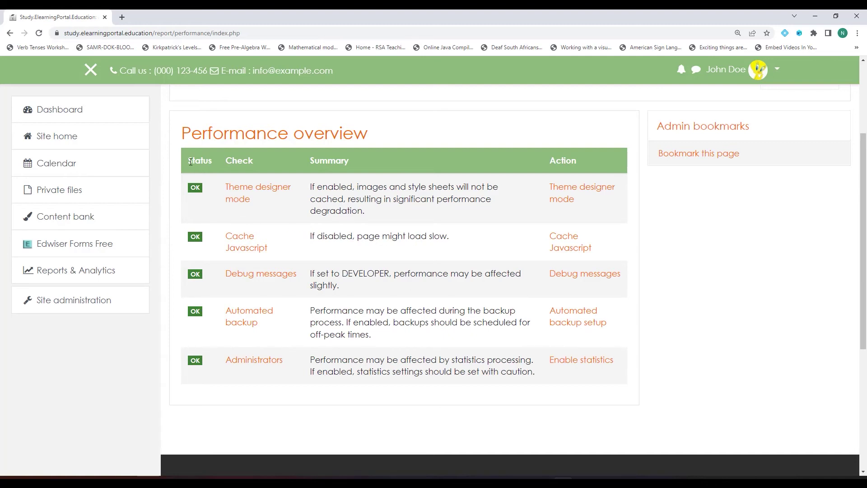
drag(190, 161, 208, 159)
- Browse from Site administration to the Dashboard and then the site home page
click(227, 361)
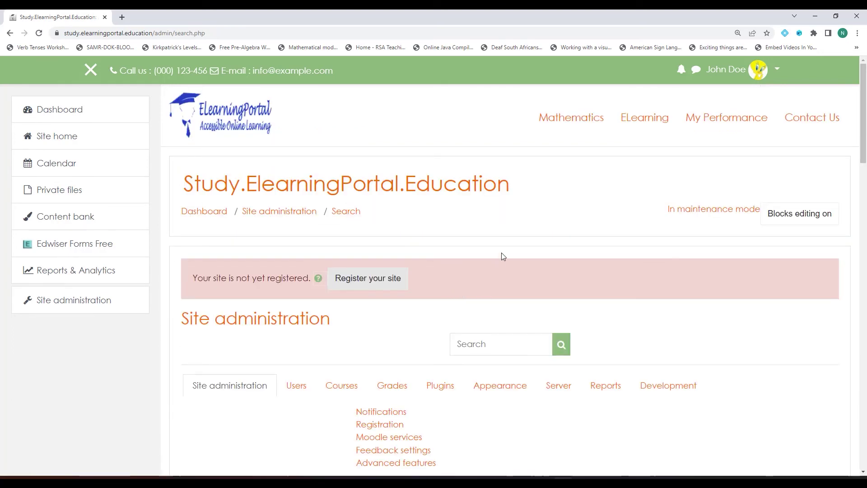
click(68, 117)
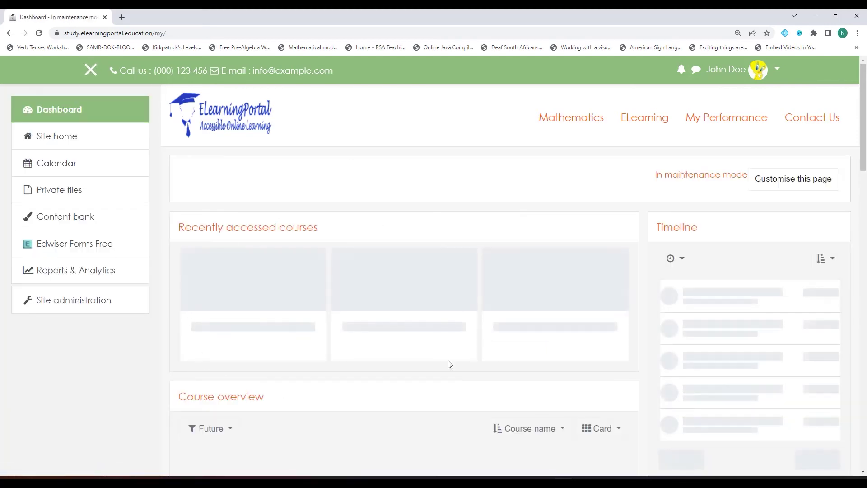
click(69, 137)
scroll(378, 323, down, 1)
scroll(378, 323, down, 7)
scroll(377, 323, up, 2)
- Reopen Performance overview via Site administration > Reports, with all five checks OK
click(95, 301)
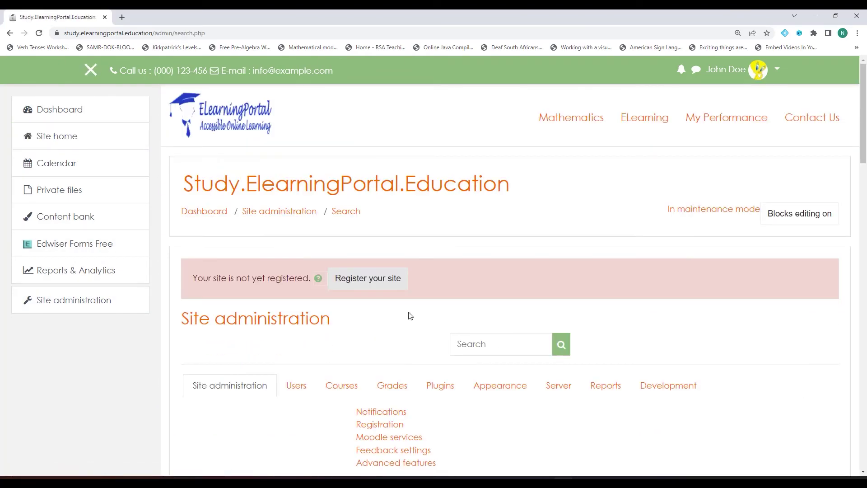
scroll(406, 319, down, 2)
click(605, 298)
scroll(495, 358, down, 3)
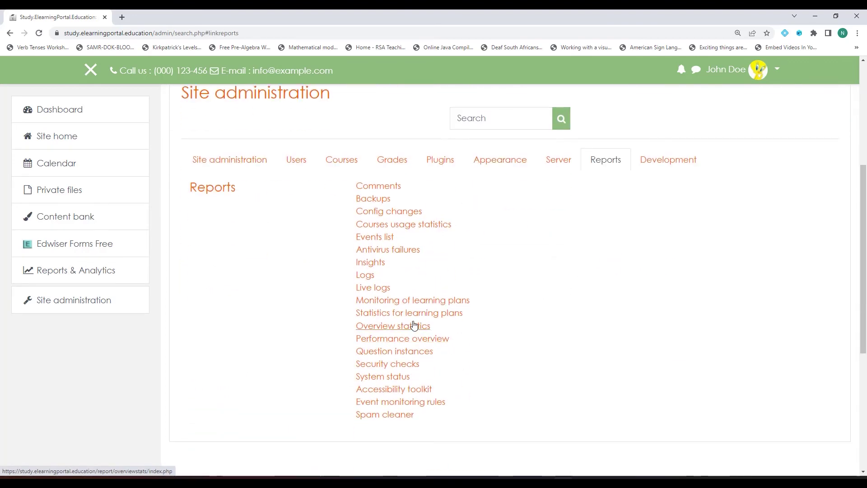
click(413, 341)
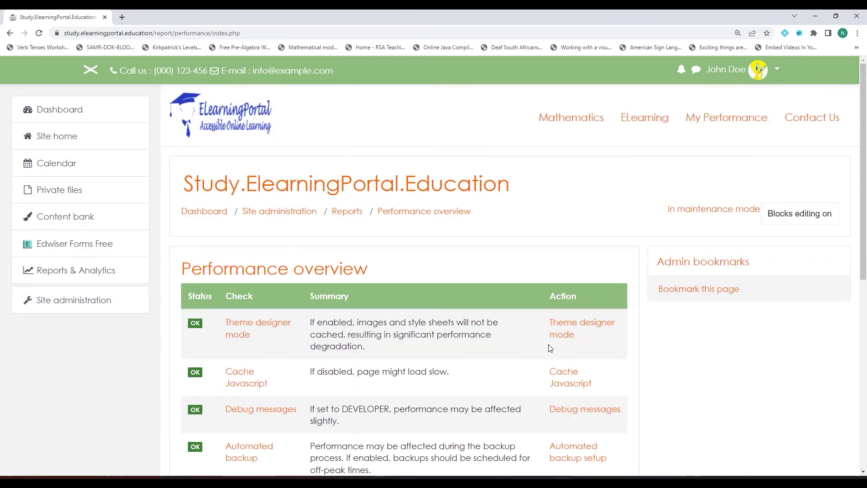
scroll(291, 202, down, 2)
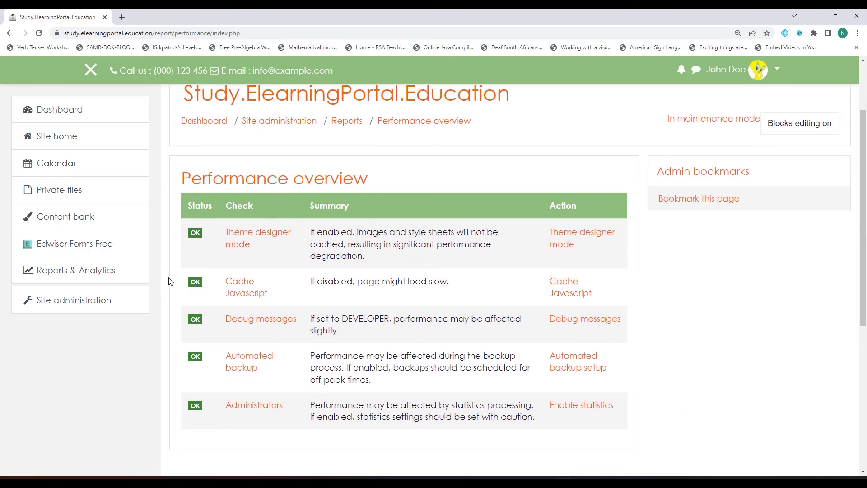